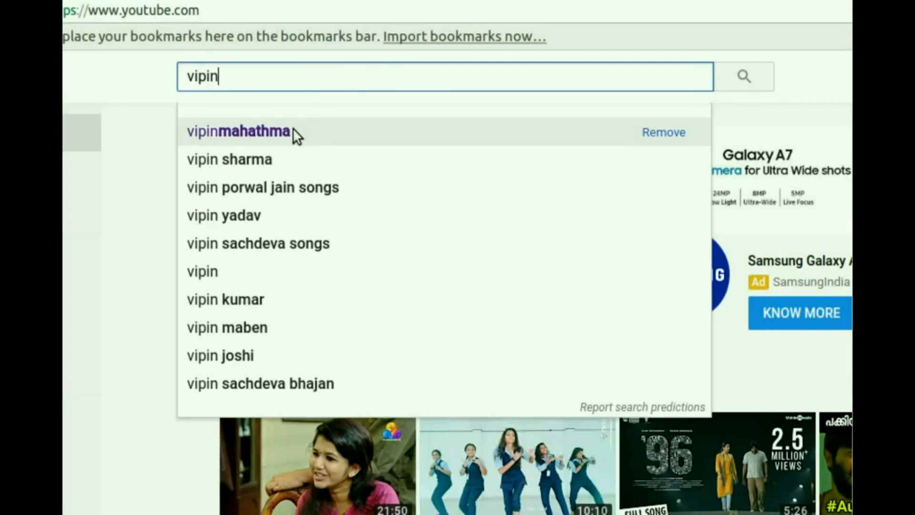
left_click(244, 274)
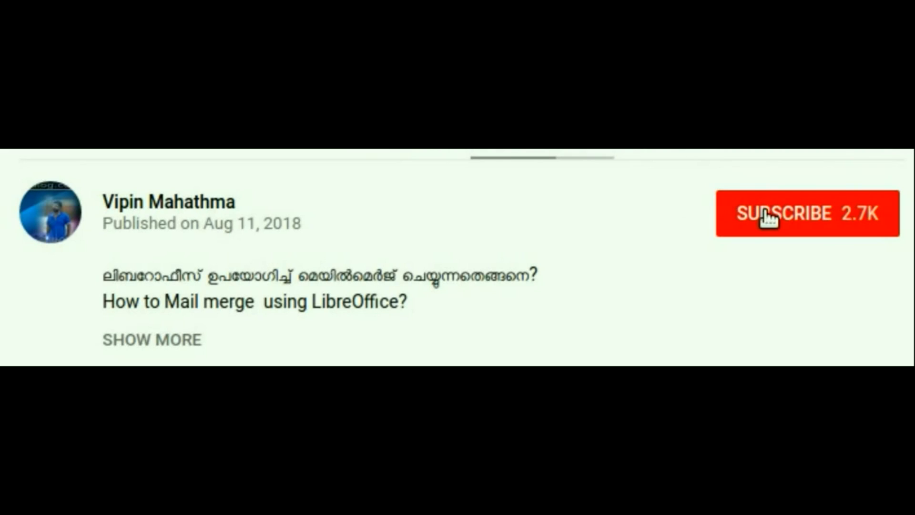
left_click(720, 235)
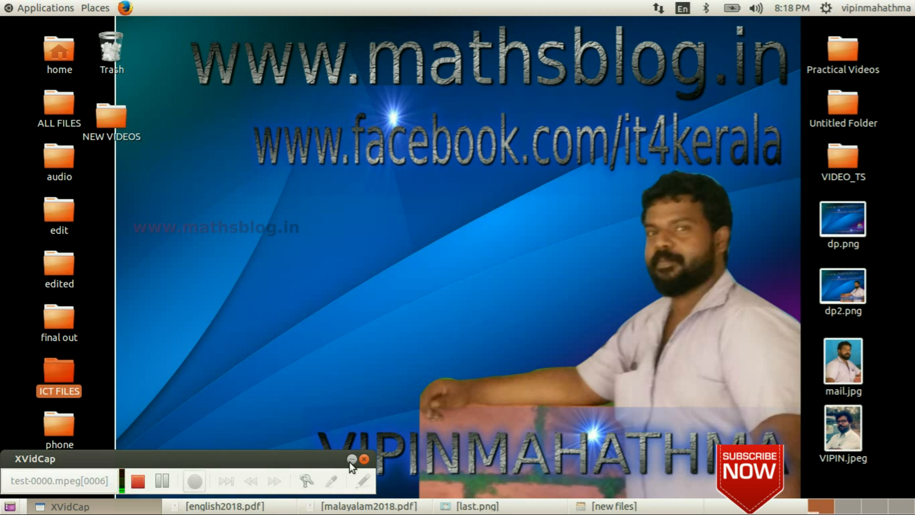
left_click(350, 462)
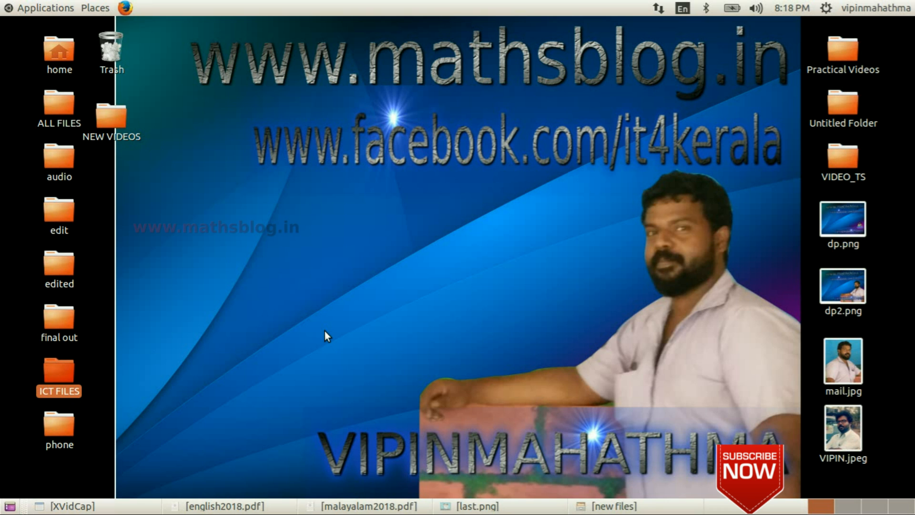
- Read mail merge question 6 in the Malayalam and English exam question PDFs
left_click(365, 505)
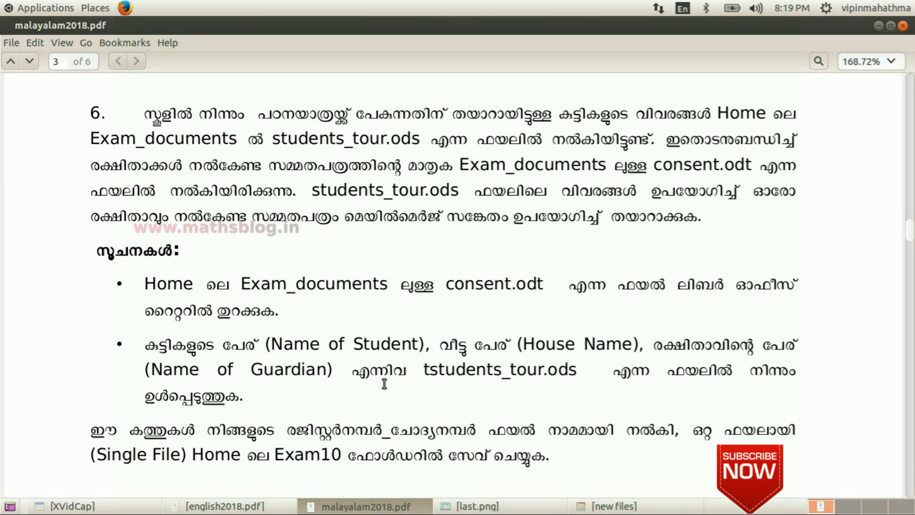
left_click(258, 508)
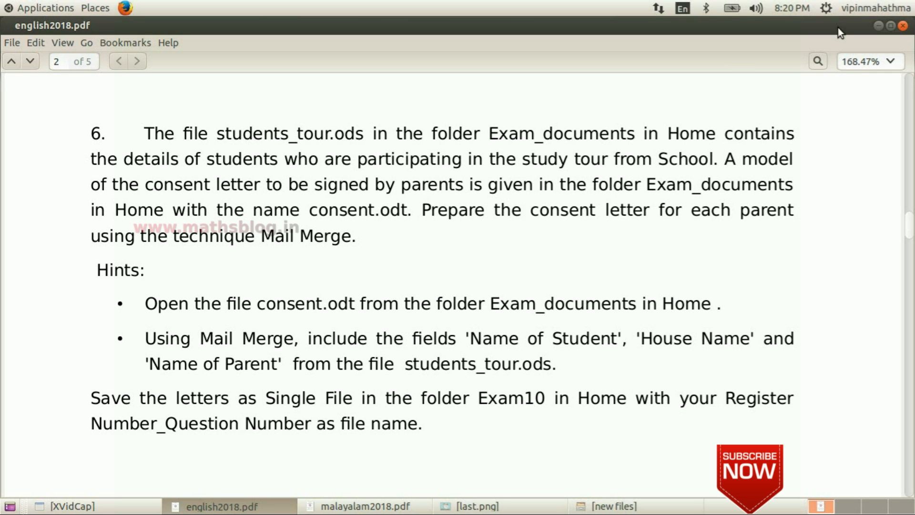
left_click(879, 26)
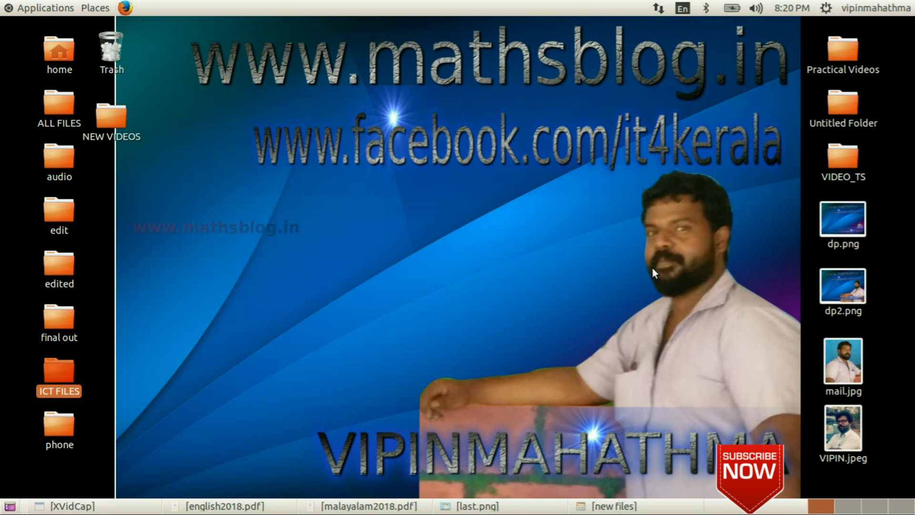
left_click(357, 508)
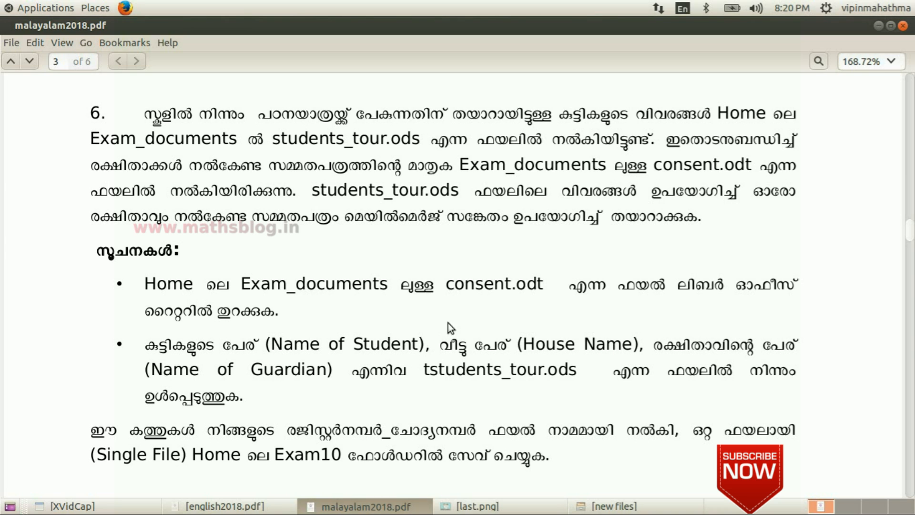
left_click(374, 512)
- Open consent.odt from the Exam_documents folder inside the new files folder
left_click(601, 506)
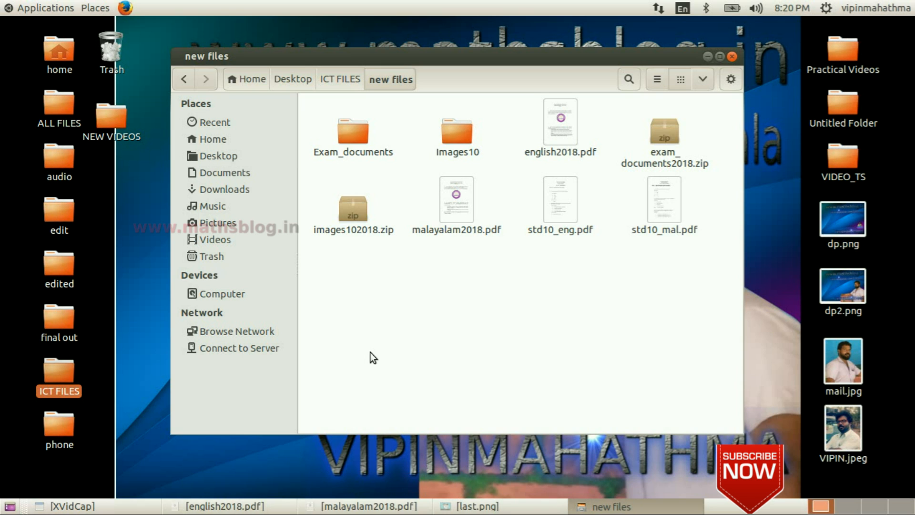
double_click(353, 136)
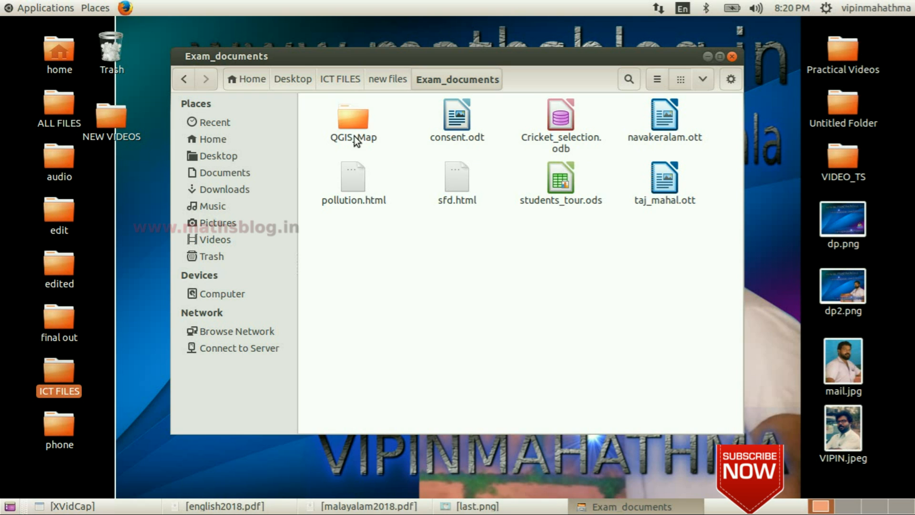
left_click(456, 117)
double_click(457, 119)
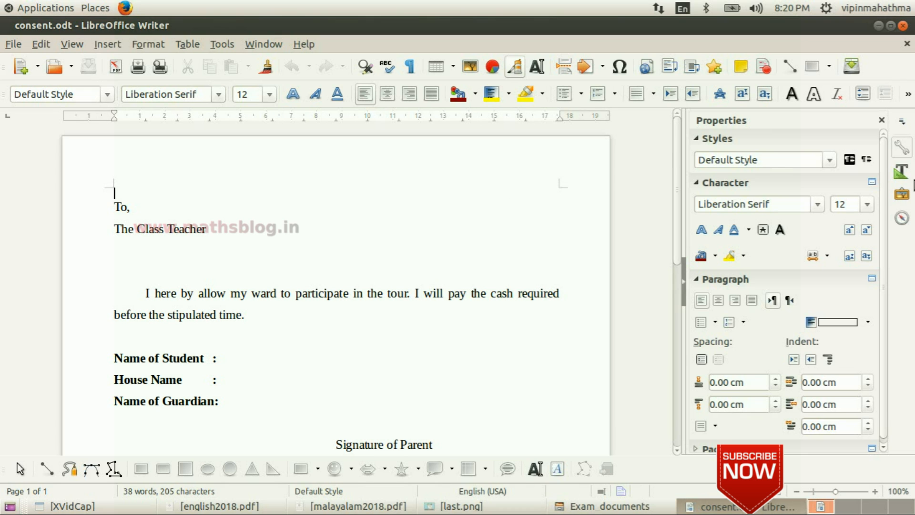
- Close the Properties sidebar of the consent document
left_click(882, 120)
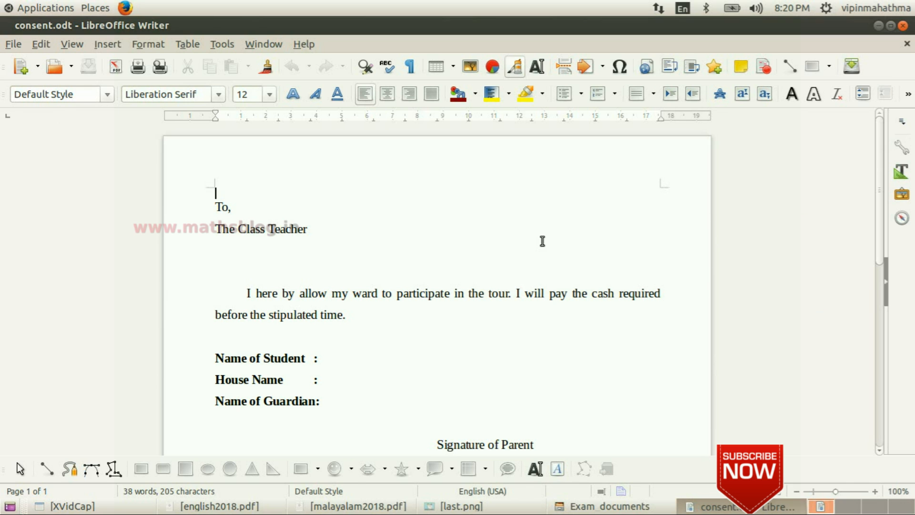
scroll(543, 241, "down", 3)
scroll(543, 241, "down", 1)
scroll(542, 241, "up", 4)
- Open the Fields dialog and choose the Mail merge fields type on the Database tab
left_click(109, 44)
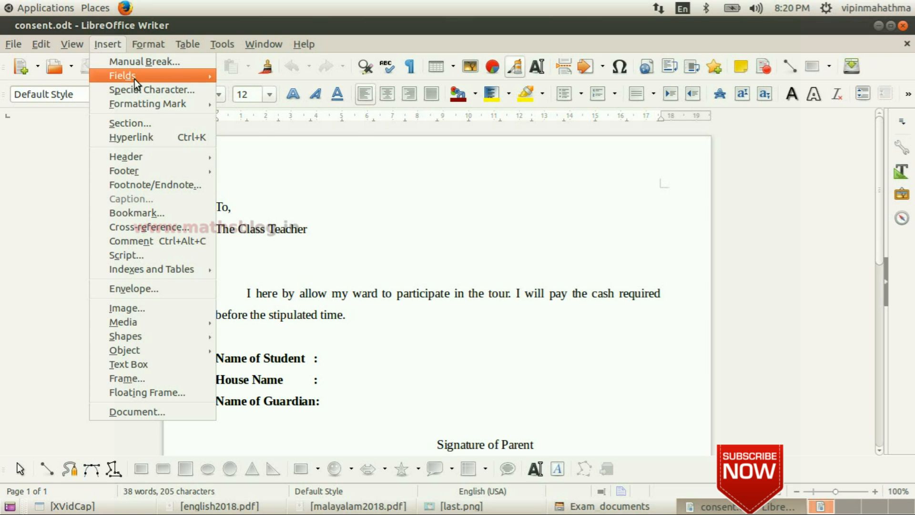
mouse_move(136, 79)
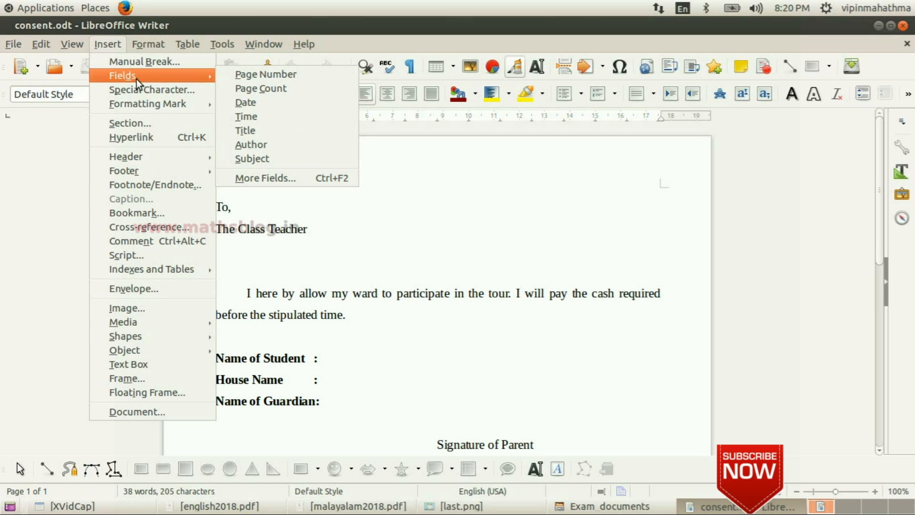
left_click(301, 180)
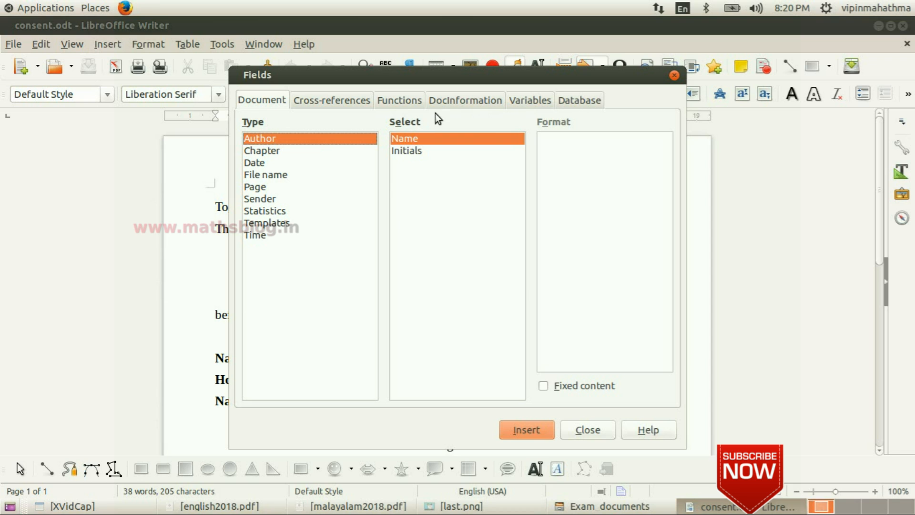
left_click(592, 101)
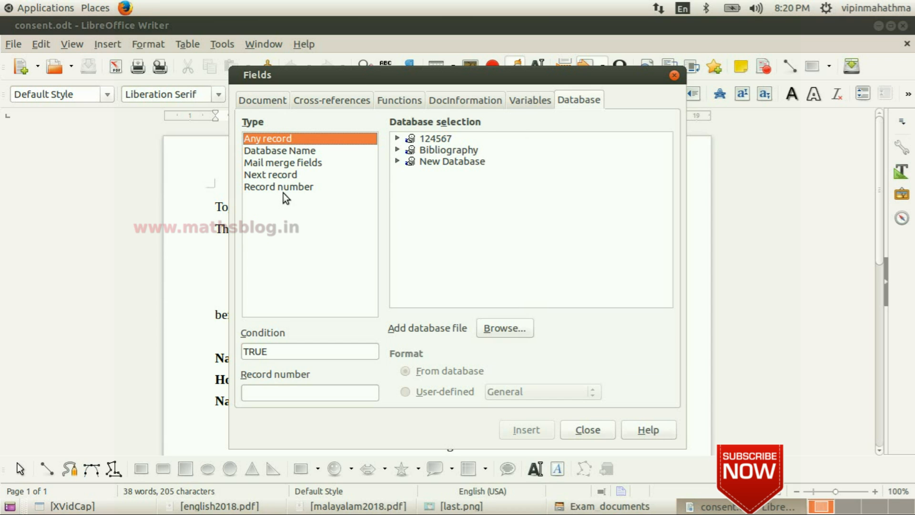
left_click(289, 163)
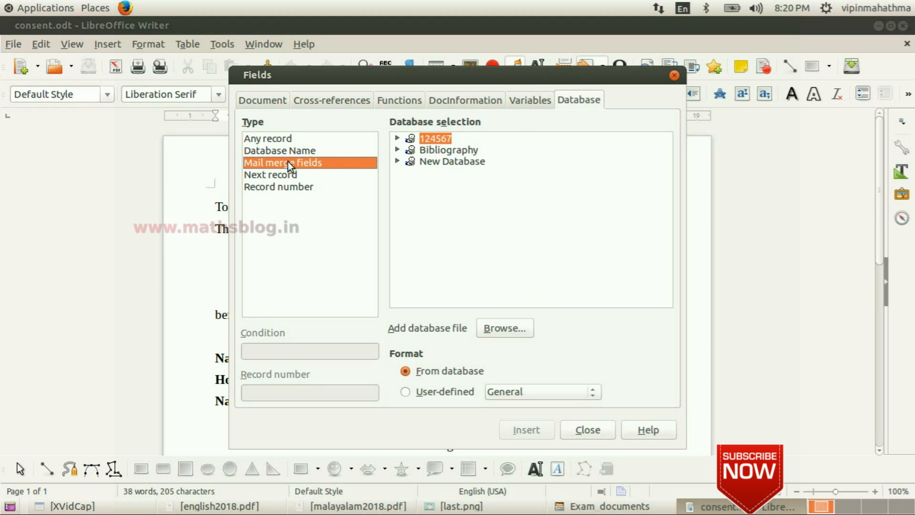
- Add students_tour.ods from Desktop > ICT FILES > new files > Exam_documents as a database file
left_click(509, 335)
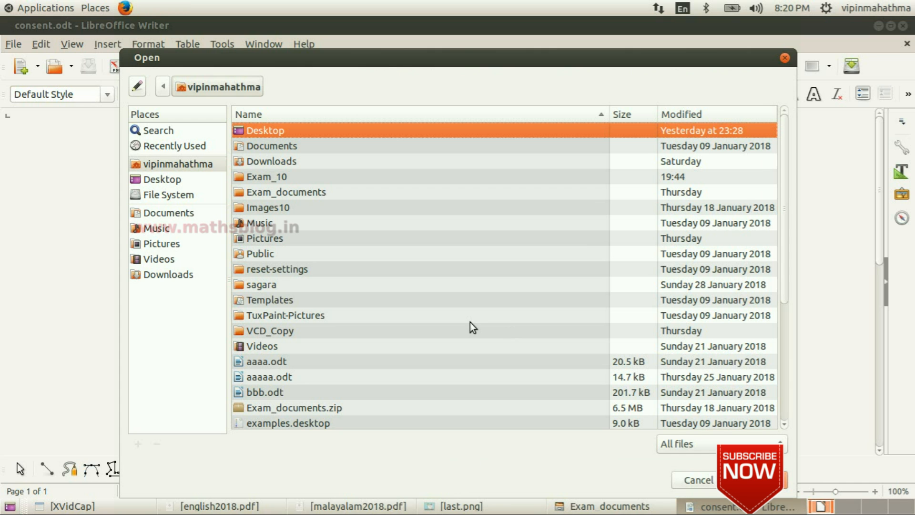
left_click(169, 182)
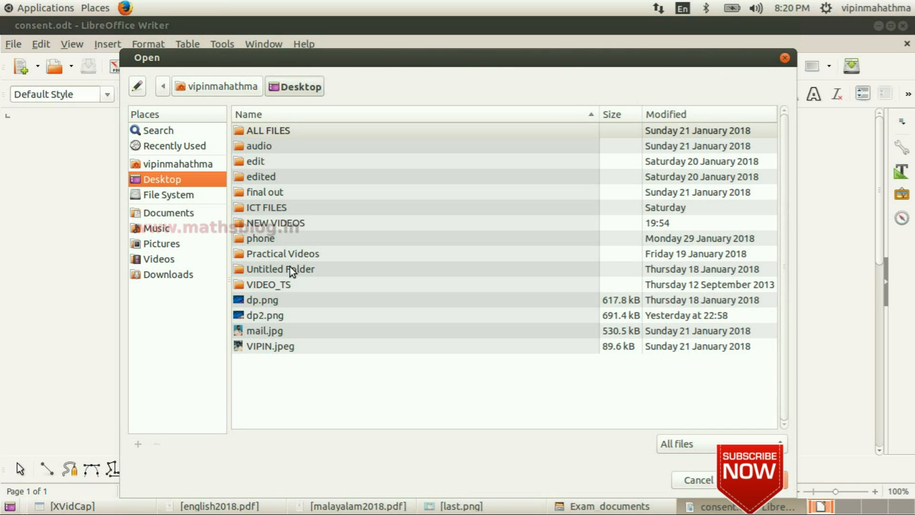
double_click(277, 208)
double_click(276, 147)
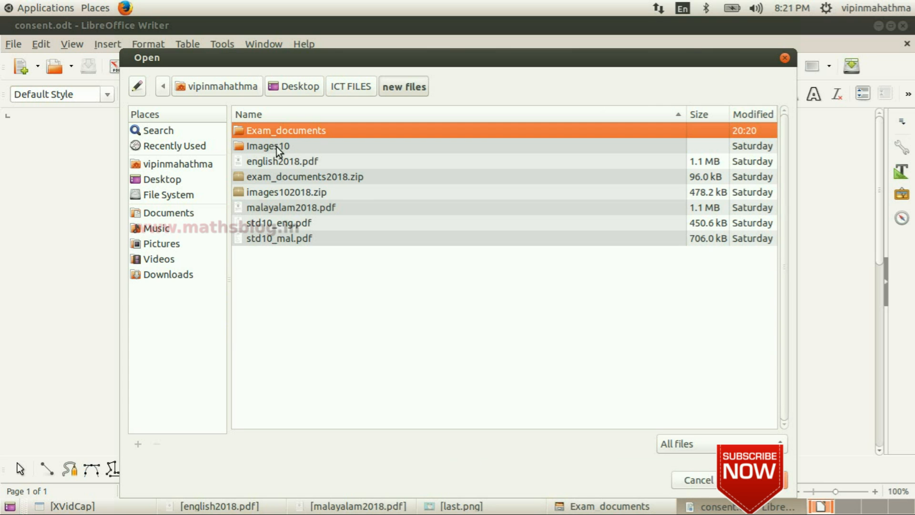
double_click(287, 131)
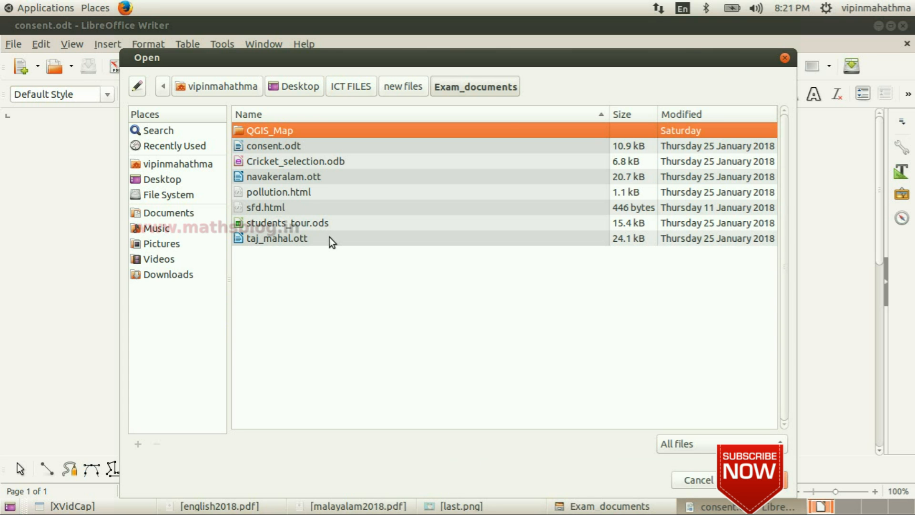
left_click(288, 224)
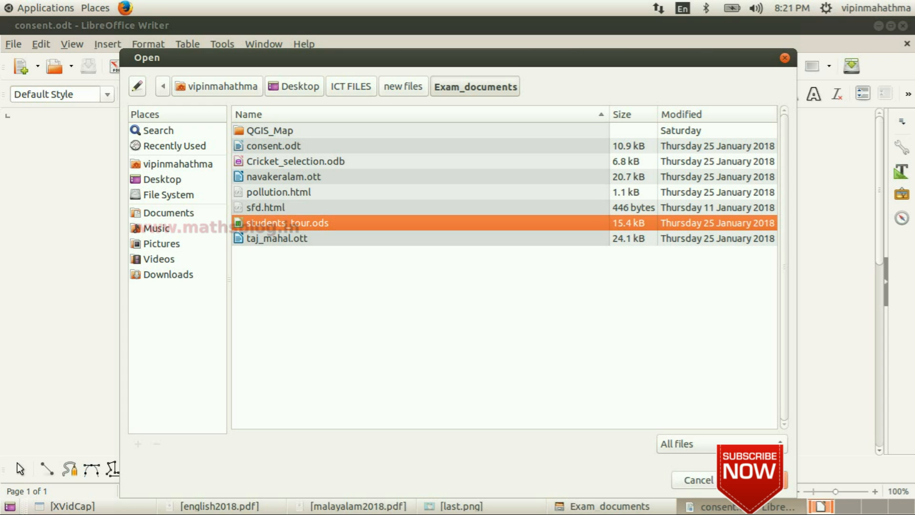
left_click(767, 480)
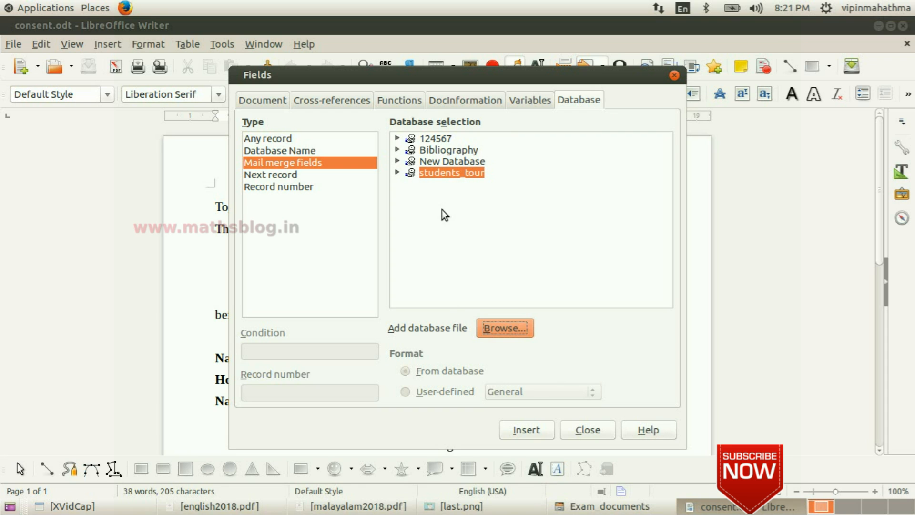
- Insert the Name_of_Student field from the students_tour data-09_12_2016 table after the Name of Student label
left_click(398, 172)
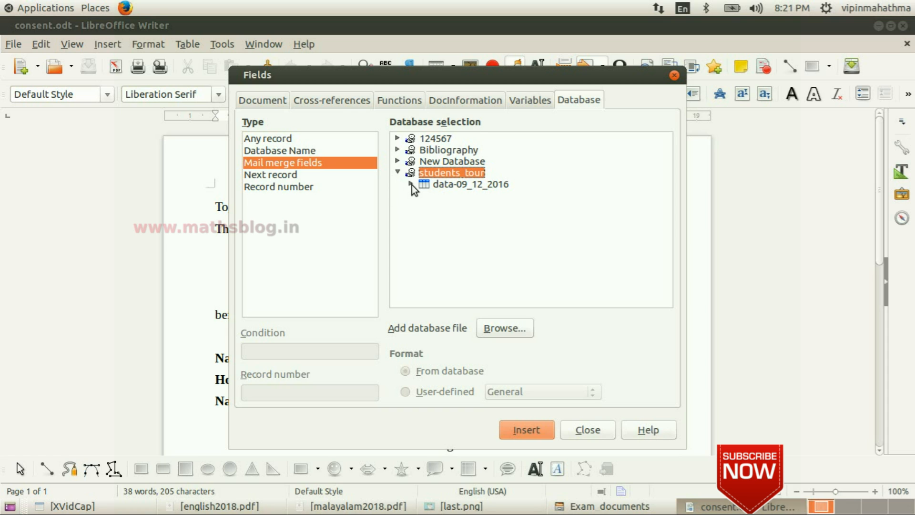
left_click(410, 183)
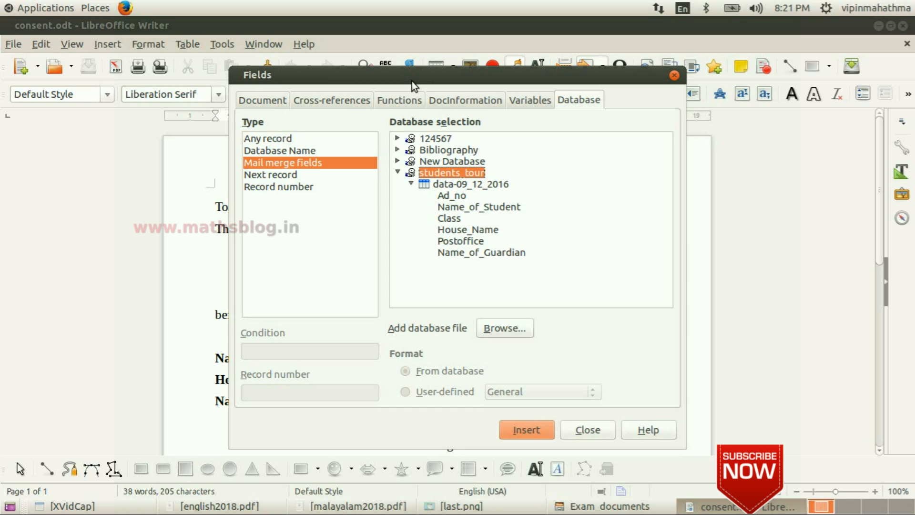
left_click_drag(410, 82, 672, 55)
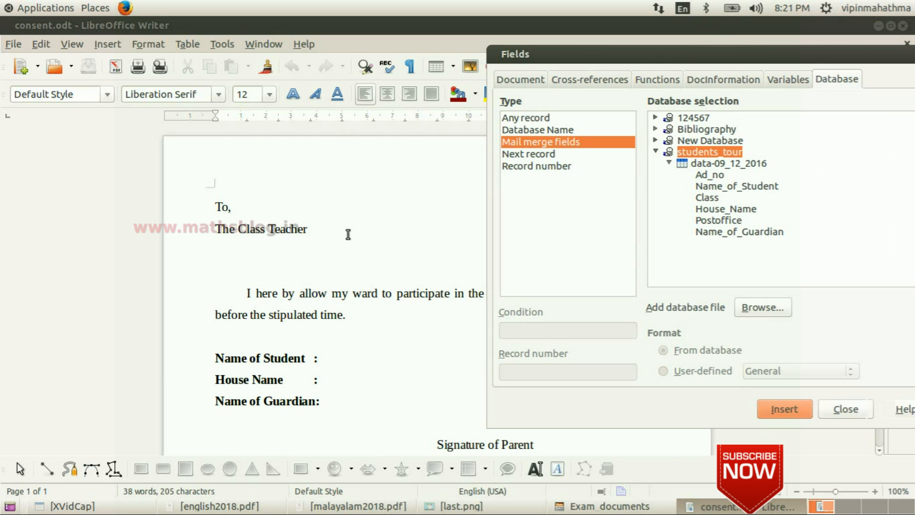
left_click(331, 358)
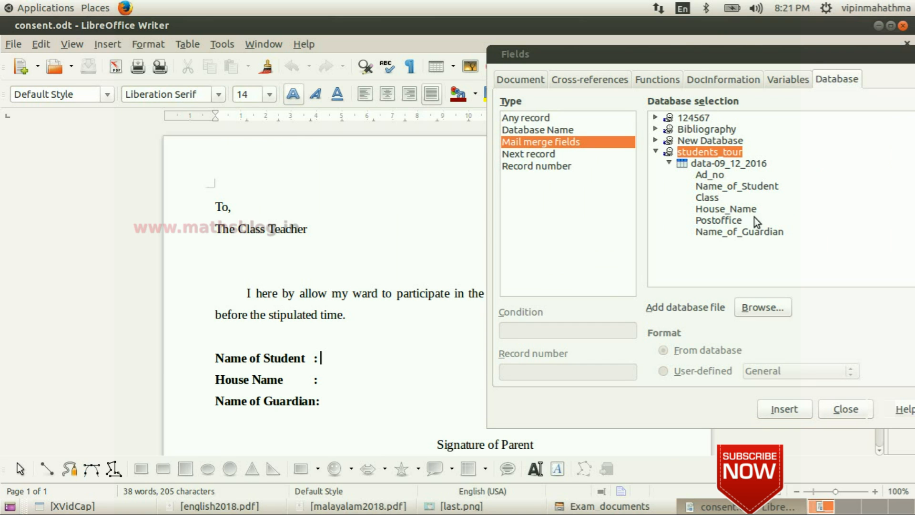
left_click(731, 188)
left_click(790, 410)
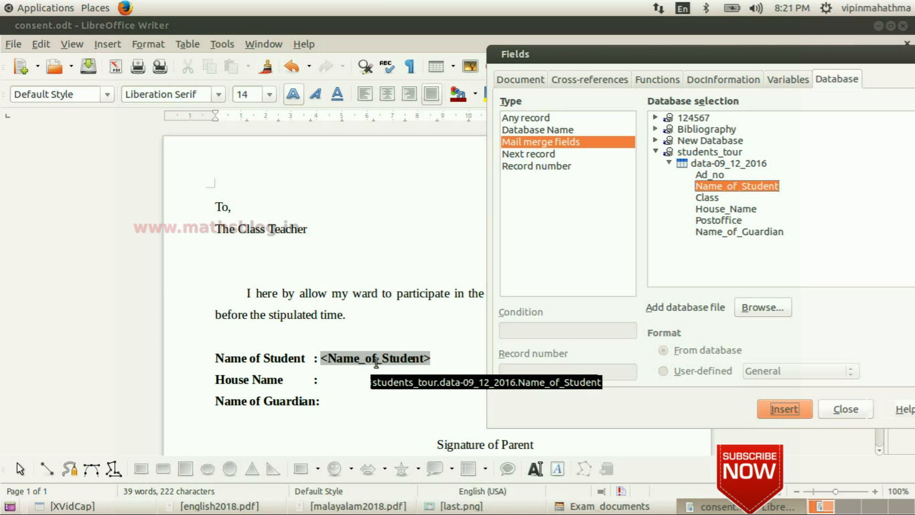
- Insert the House_Name field after the House Name label
left_click(343, 380)
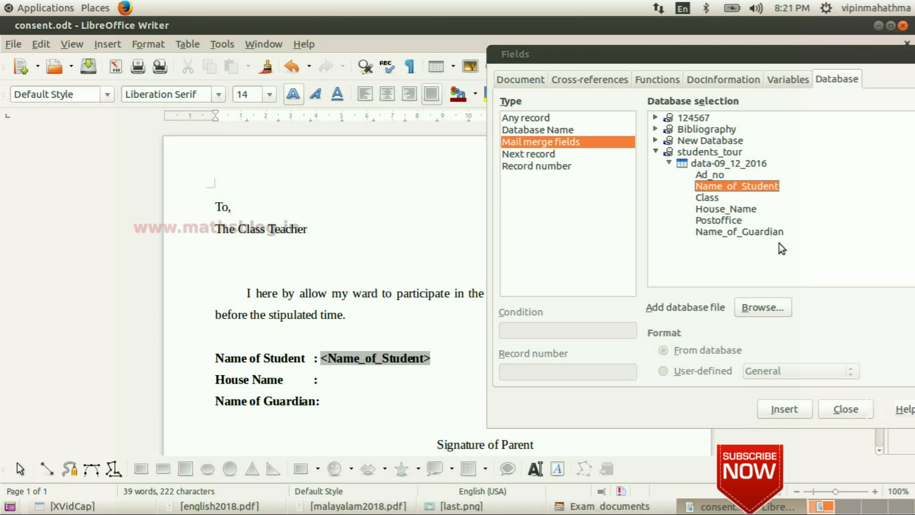
left_click(726, 208)
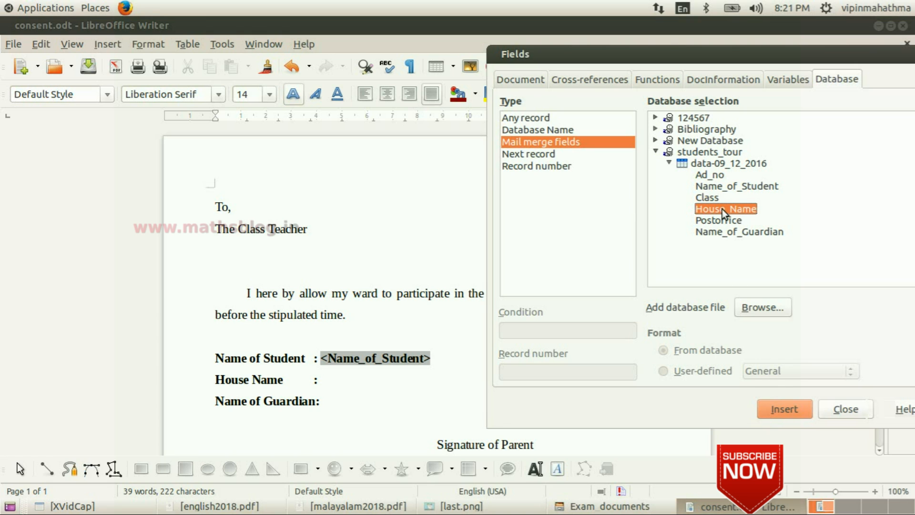
double_click(722, 209)
- Insert the Name_of_Guardian field after the Name of Guardian label and close the Fields dialog
left_click(341, 401)
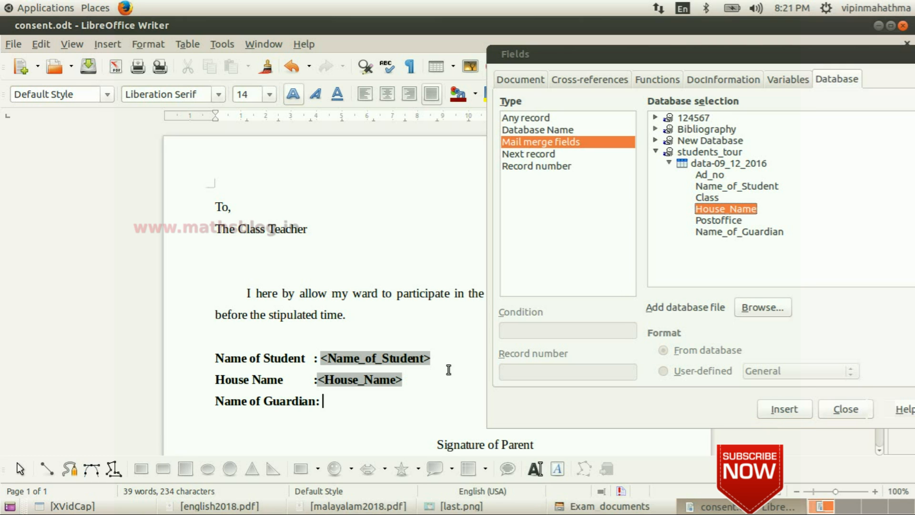
left_click(735, 232)
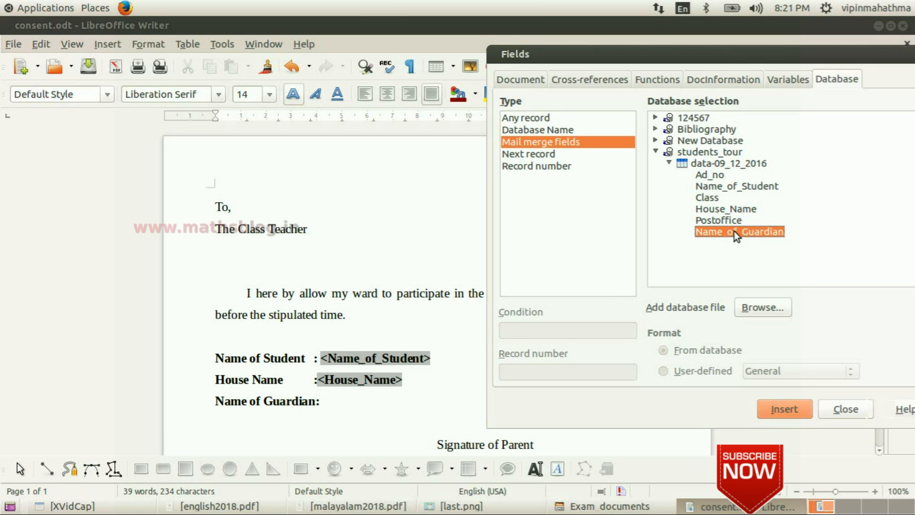
double_click(734, 231)
left_click_drag(709, 56, 455, 55)
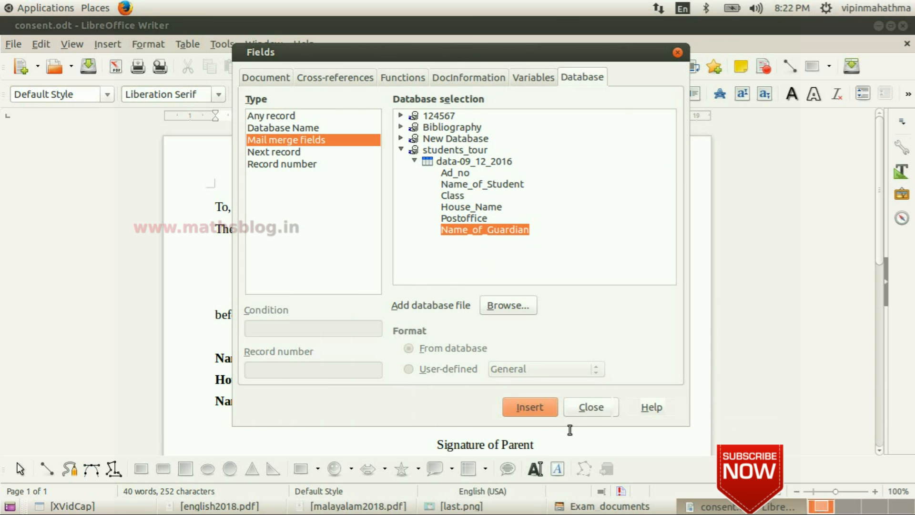
left_click(595, 408)
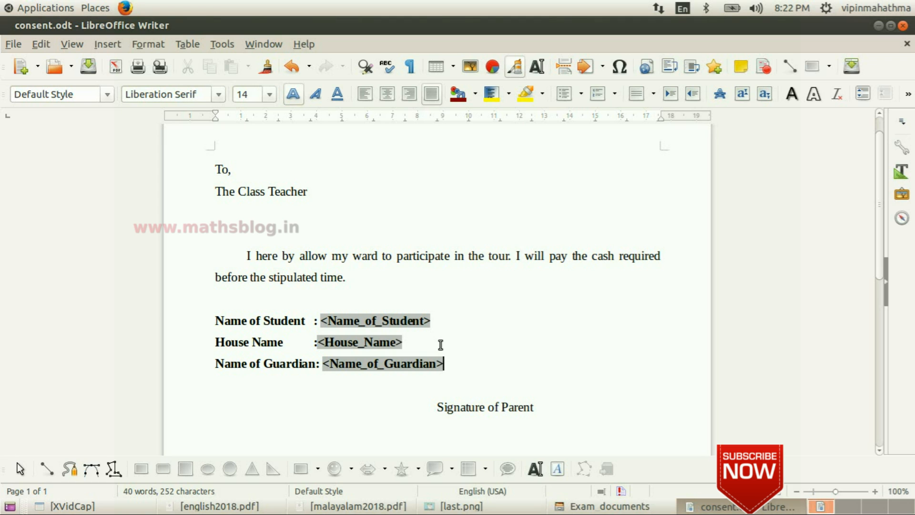
- Start printing consent.odt as a form letter and set the mail merge output to a file saved as a single document
left_click(16, 44)
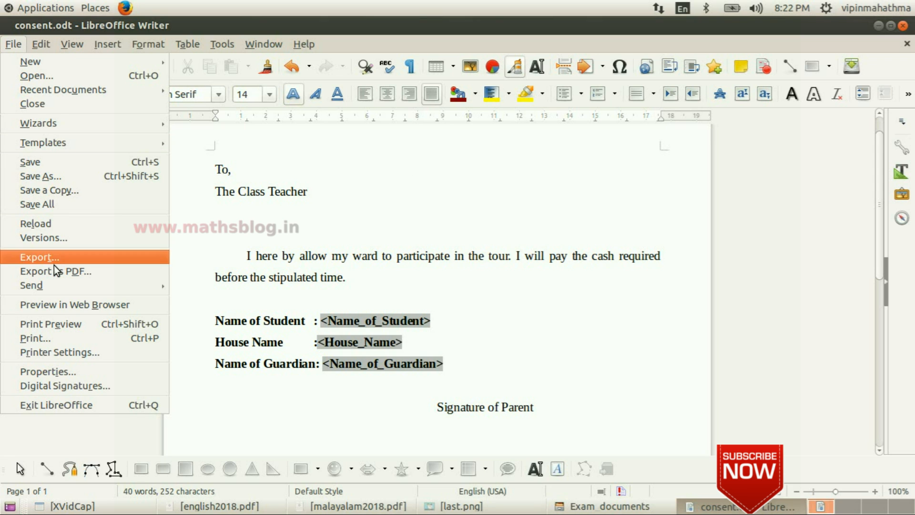
left_click(75, 337)
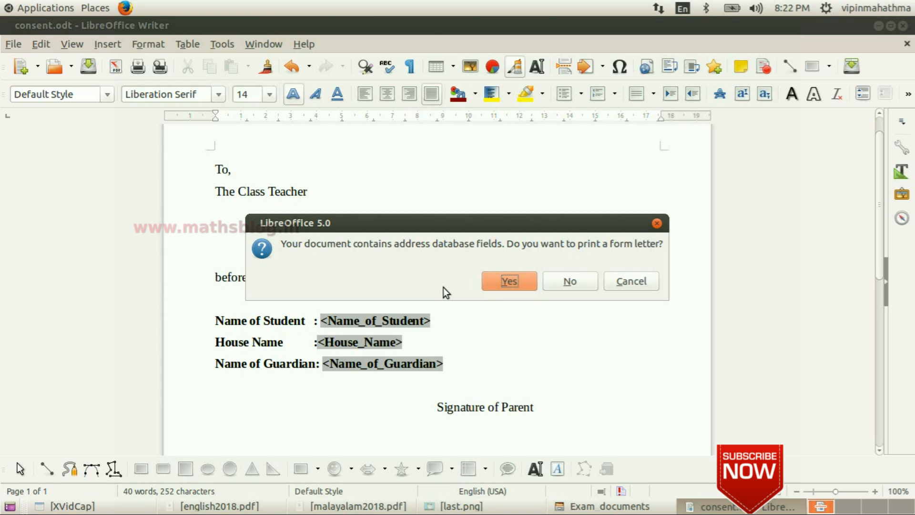
left_click(509, 281)
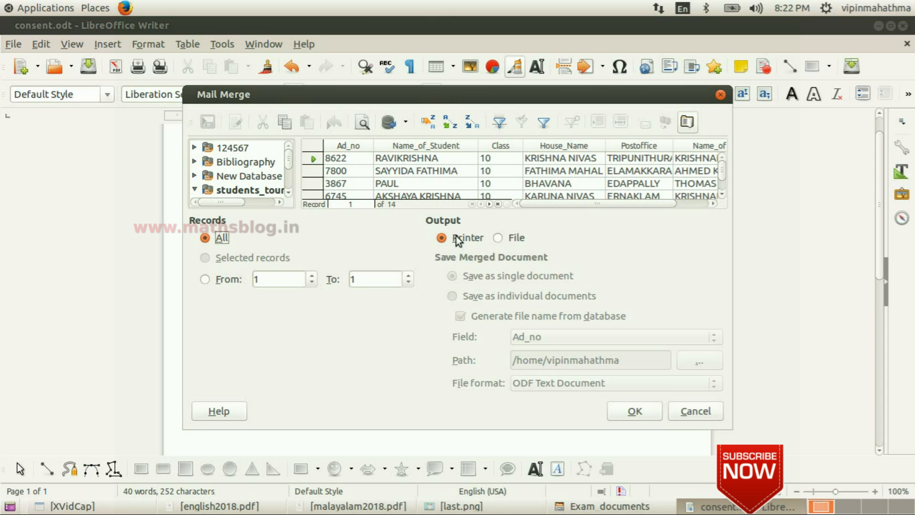
left_click(499, 238)
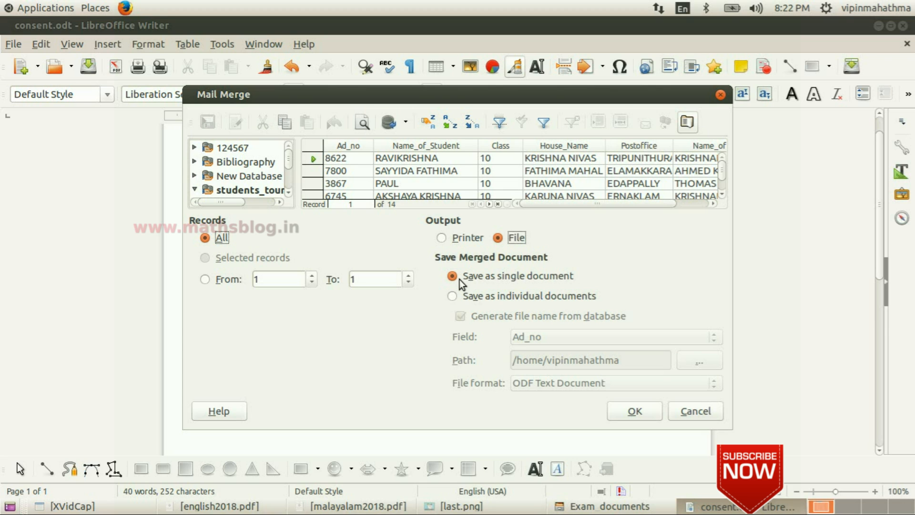
left_click(642, 409)
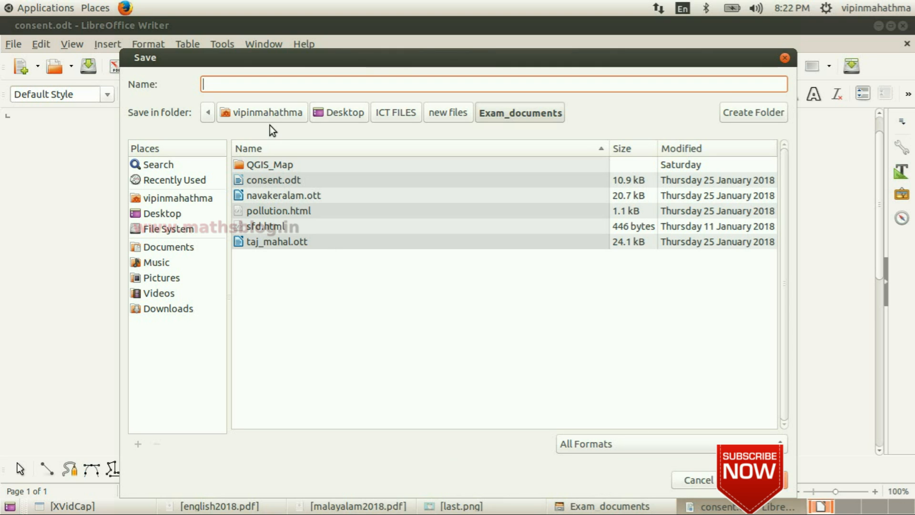
- Save the merged document as 123456 in the Exam_10 folder of the home directory
left_click(268, 110)
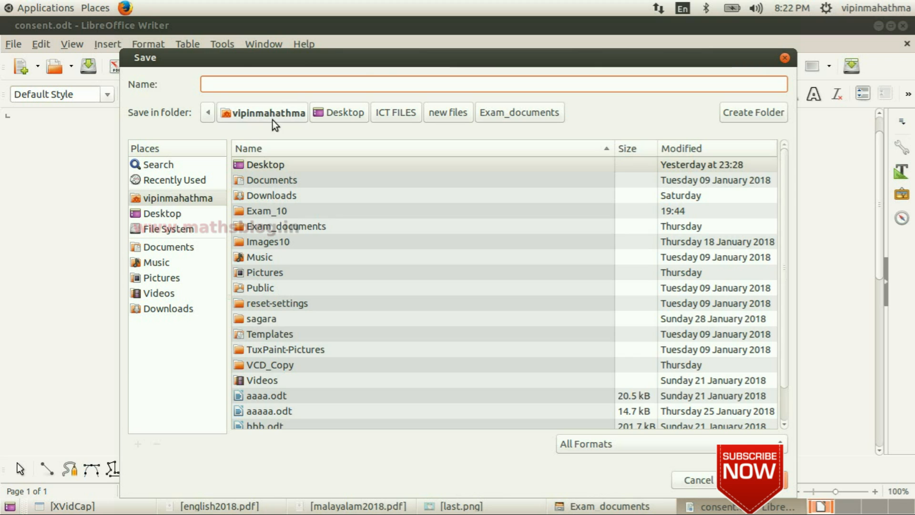
double_click(292, 210)
left_click(290, 82)
type("123456")
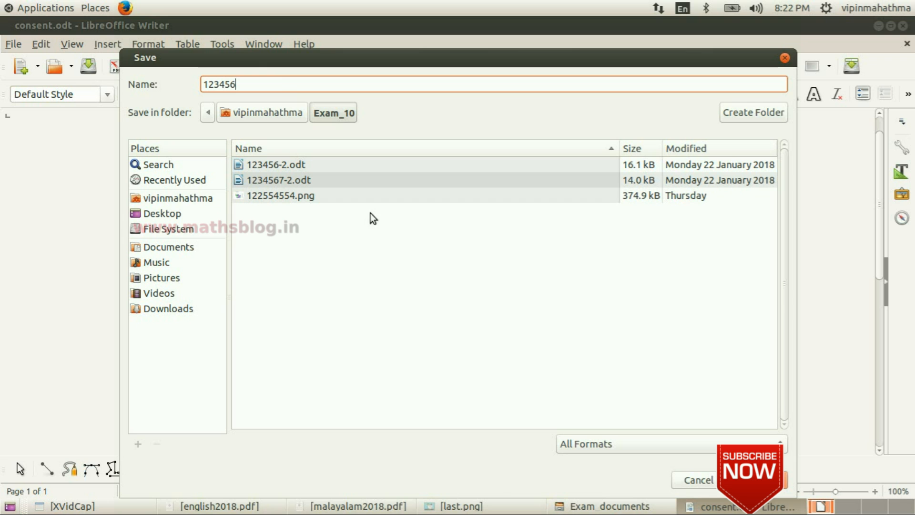
left_click(760, 479)
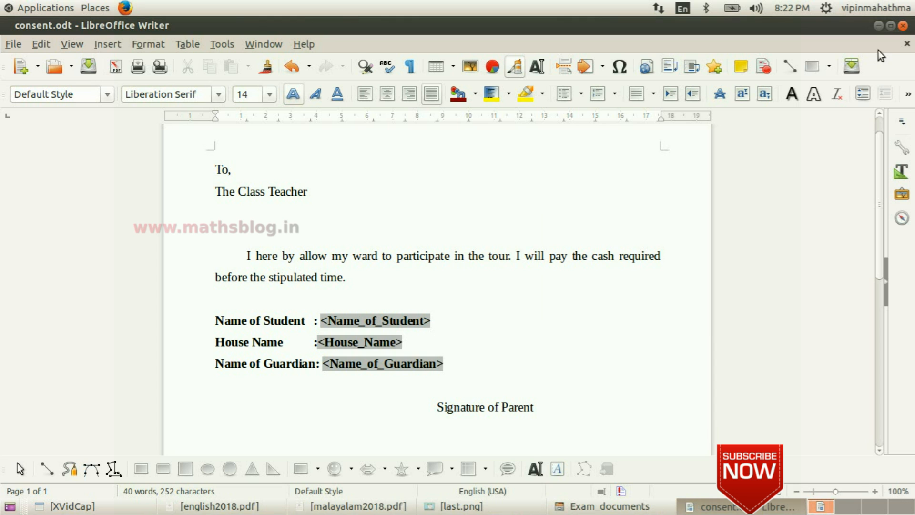
- Open 123456.odt from the Exam_10 folder in the file manager and scroll through the merged consent letters
left_click(878, 25)
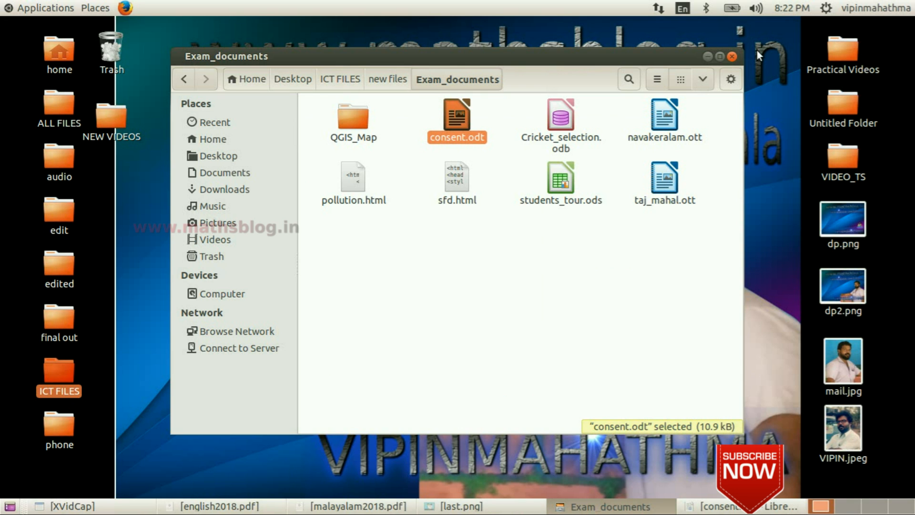
left_click(243, 80)
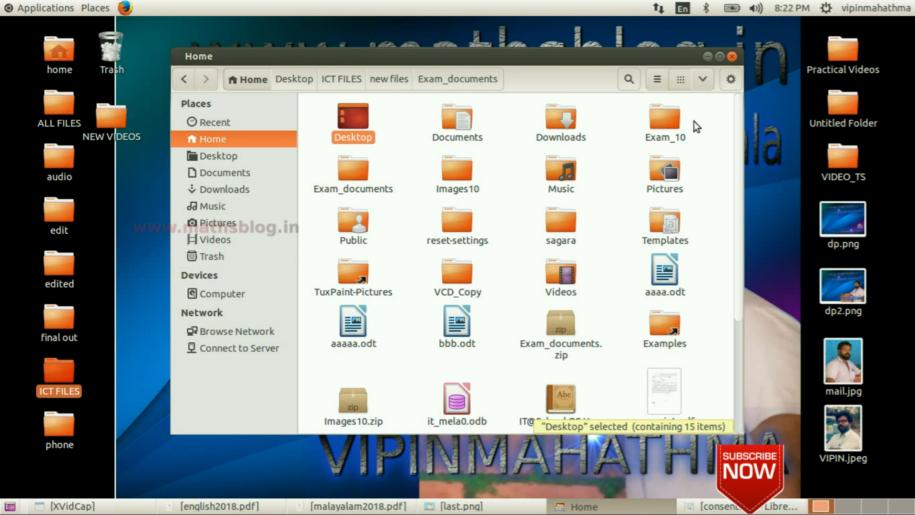
double_click(660, 123)
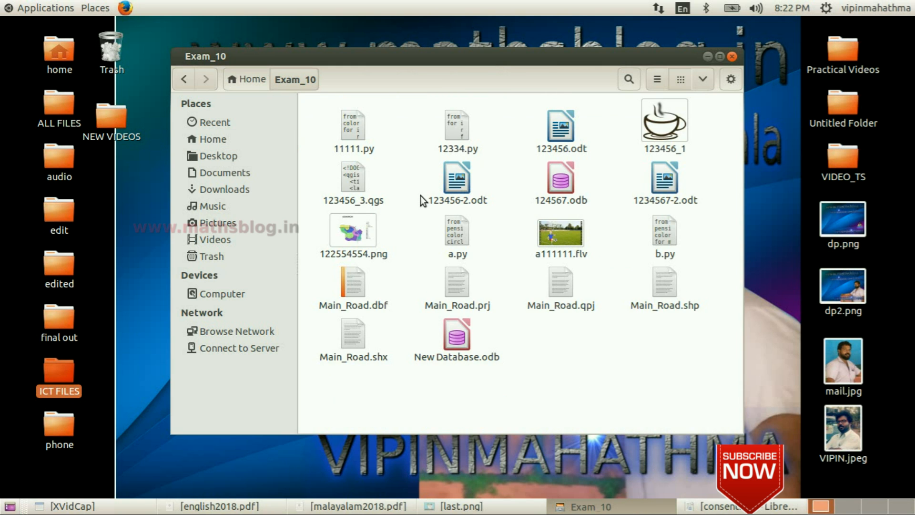
left_click(562, 127)
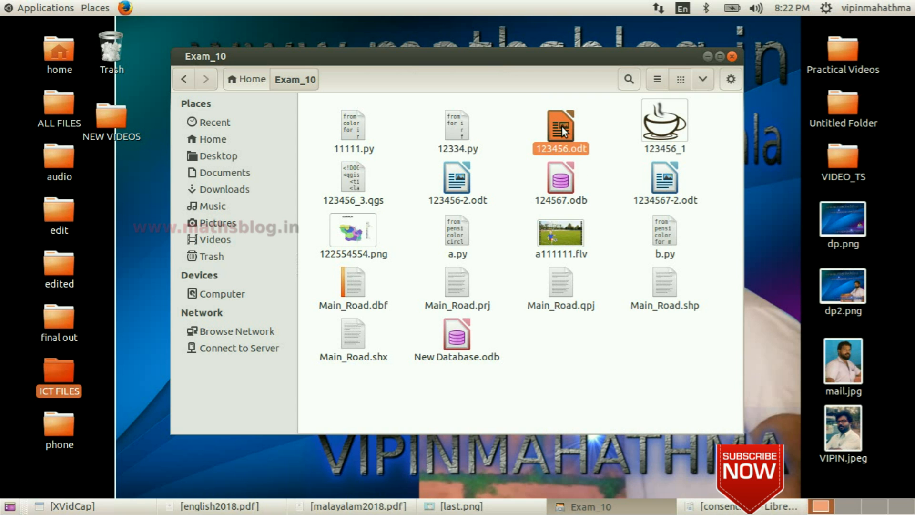
double_click(560, 133)
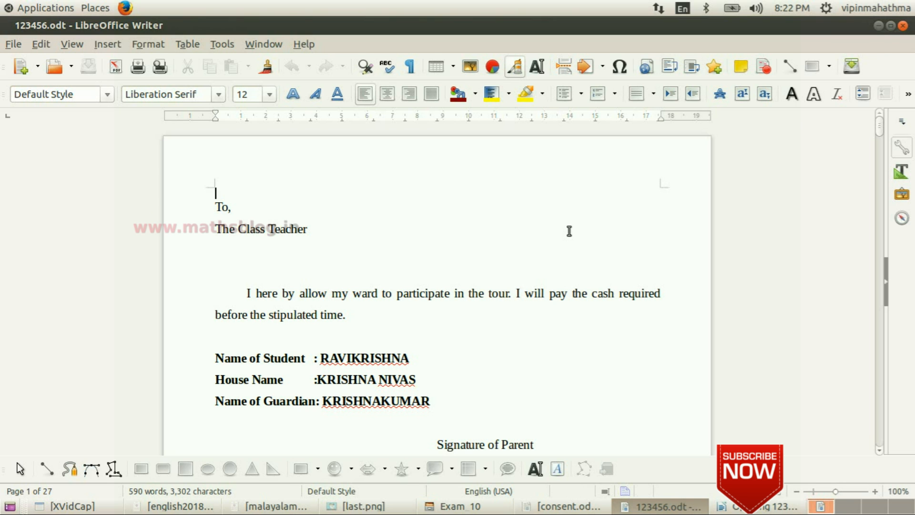
scroll(569, 230, "down", 20)
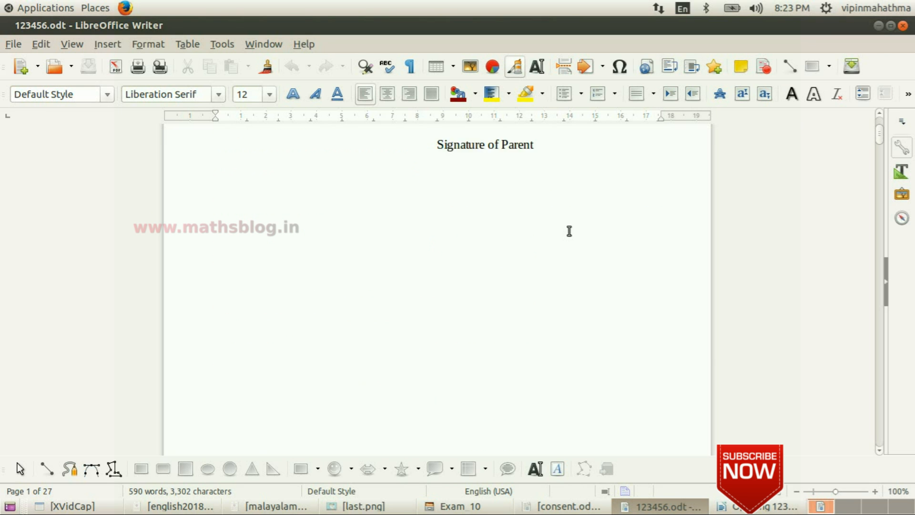
scroll(569, 231, "down", 5)
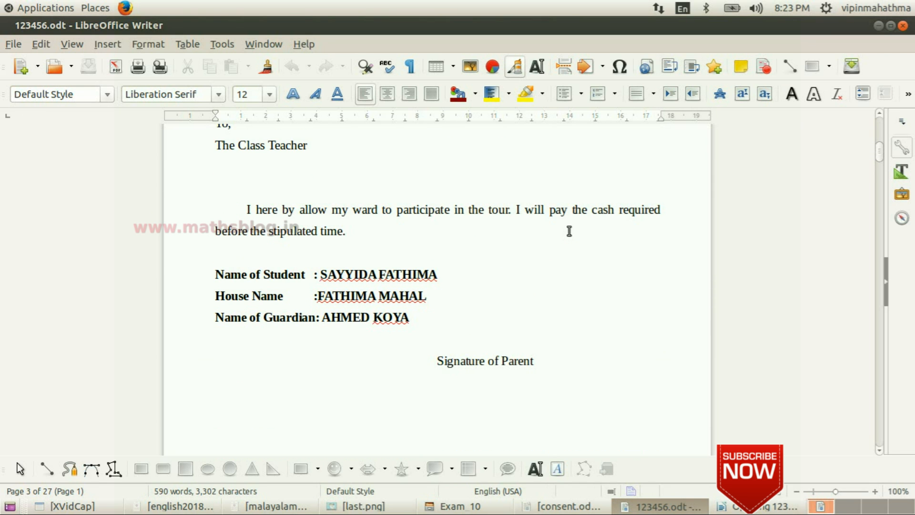
scroll(569, 230, "down", 20)
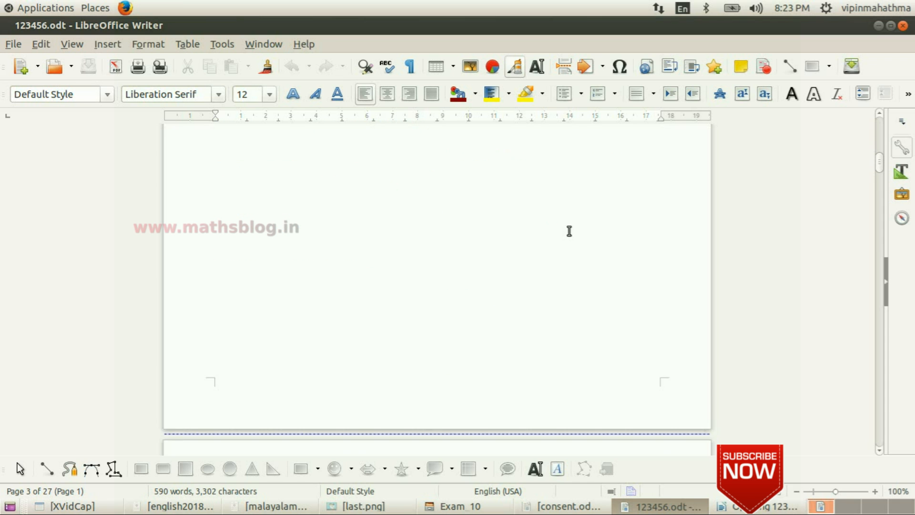
scroll(569, 231, "down", 15)
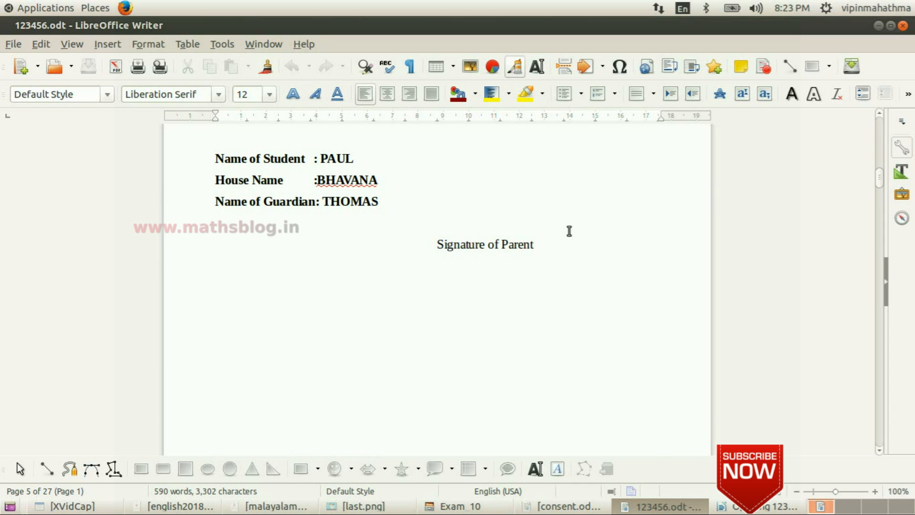
scroll(569, 231, "down", 4)
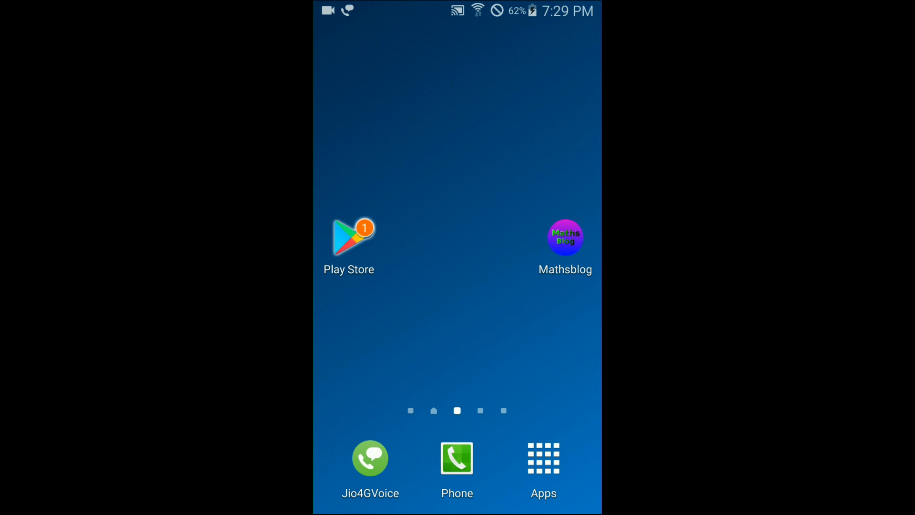
left_click(349, 237)
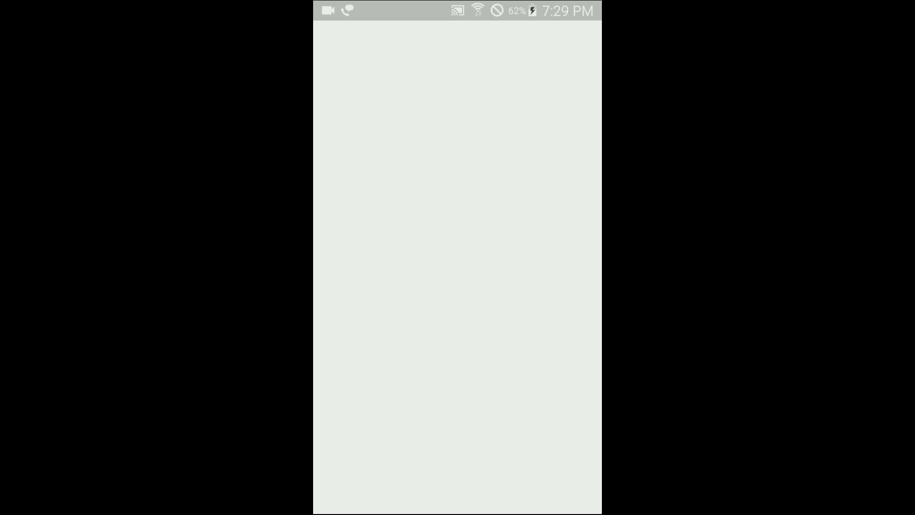
- Search the Play Store on the phone for vipinmahathma using handwriting input
left_click(443, 47)
mouse_move(337, 370)
left_mouse_down()
mouse_move(366, 363)
mouse_move(389, 391)
left_mouse_up()
left_click(380, 343)
mouse_move(402, 367)
left_mouse_down()
mouse_move(413, 411)
mouse_move(410, 388)
left_mouse_up()
left_click_drag(451, 358, 453, 382)
left_click(443, 339)
left_click_drag(472, 363, 503, 382)
left_click(410, 89)
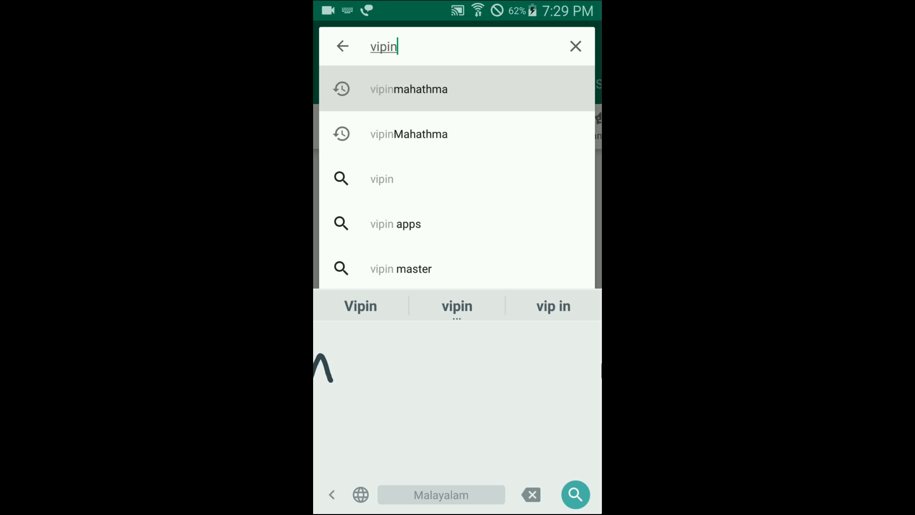
- Open the Vipinmahathma app page and install it, accepting its access request
left_click(429, 149)
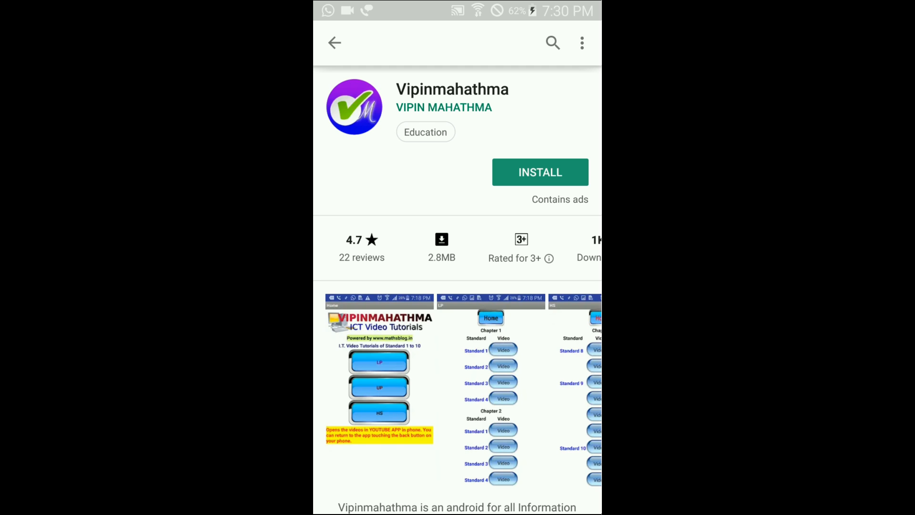
left_click(540, 172)
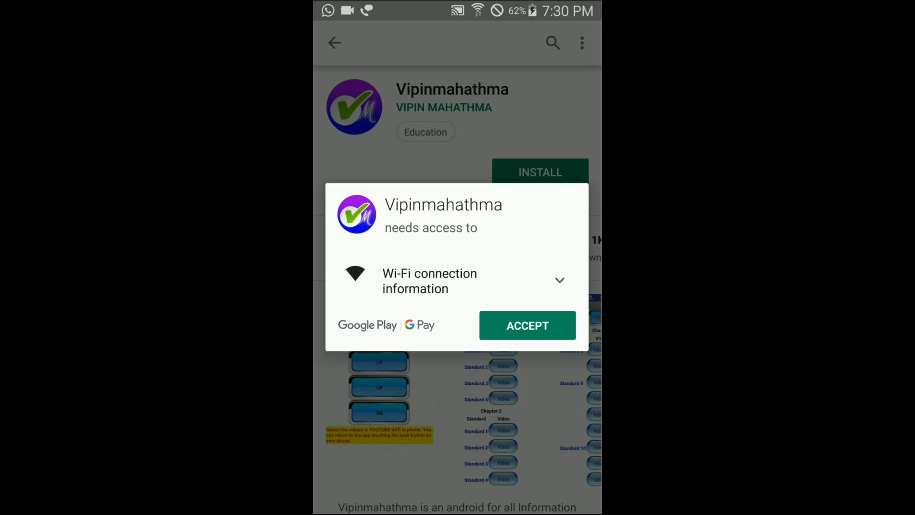
left_click(527, 325)
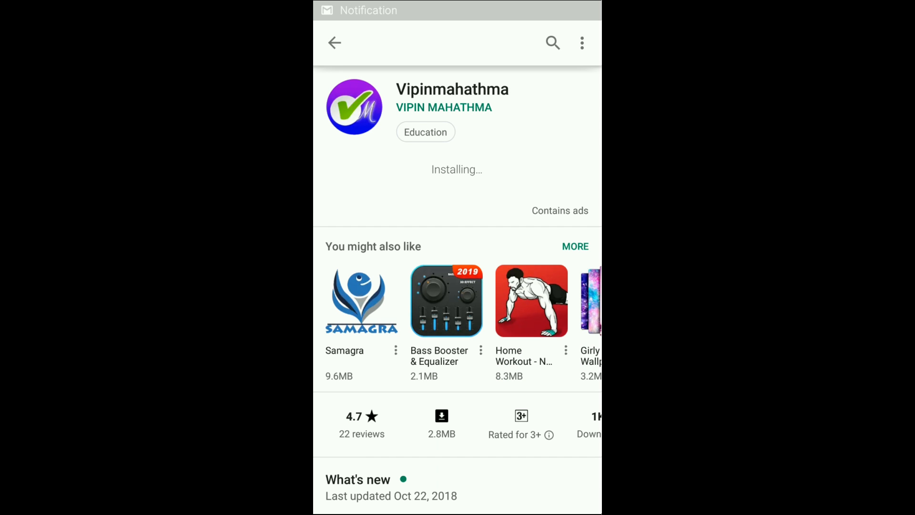